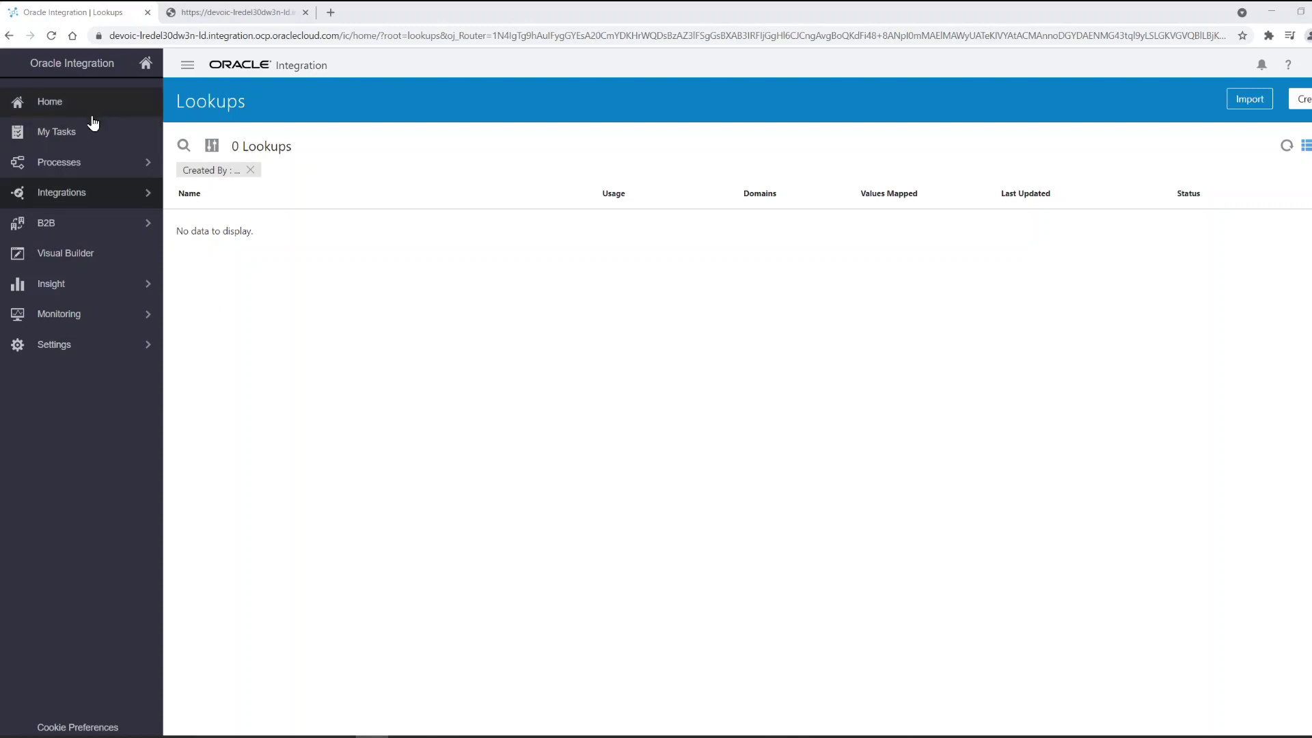
Create a new lookup named LookupTable in the Lookups section of Integrations
left_click(122, 203)
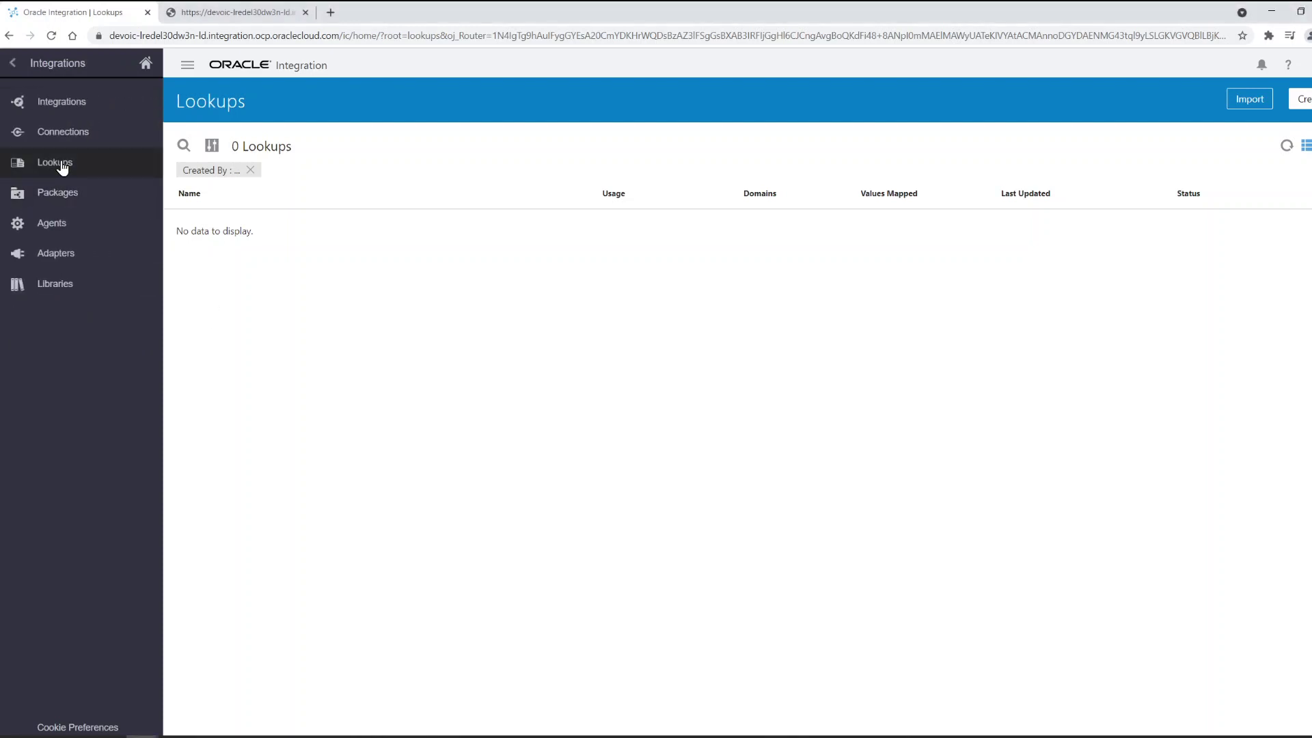
left_click(63, 167)
left_click(1305, 101)
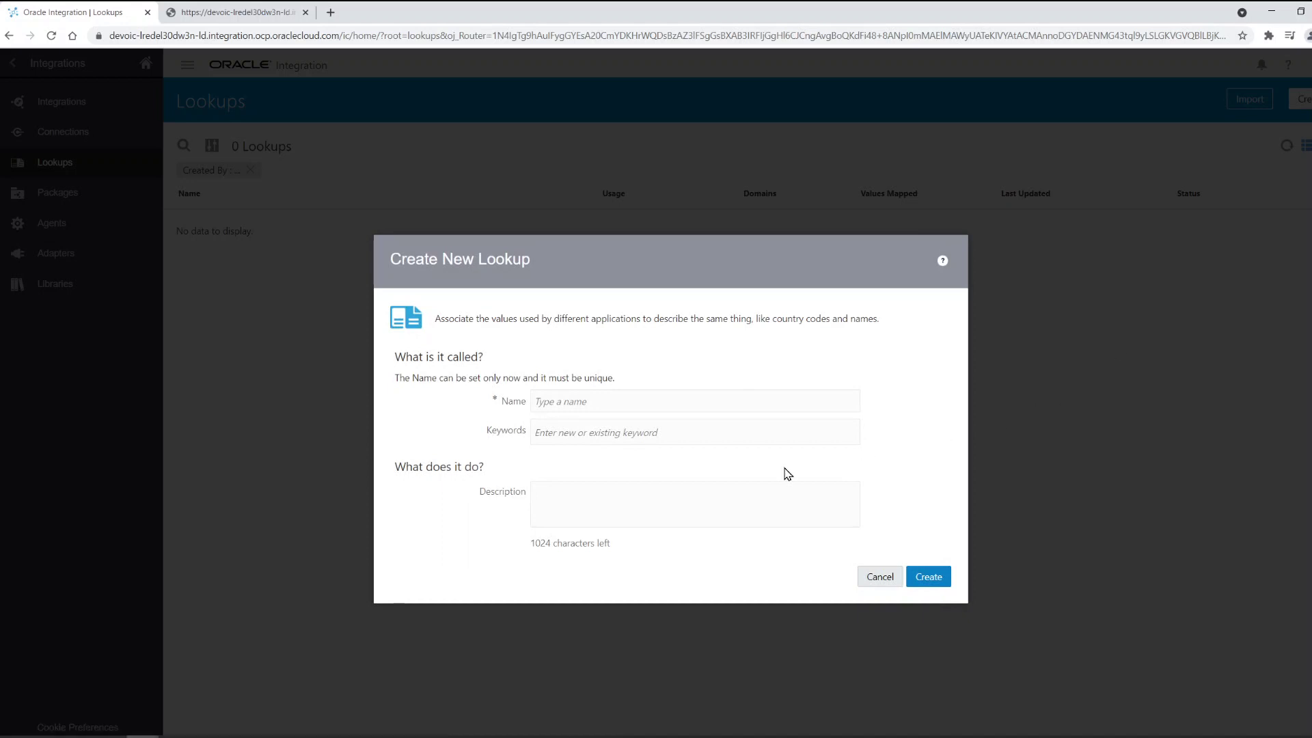
left_click(595, 407)
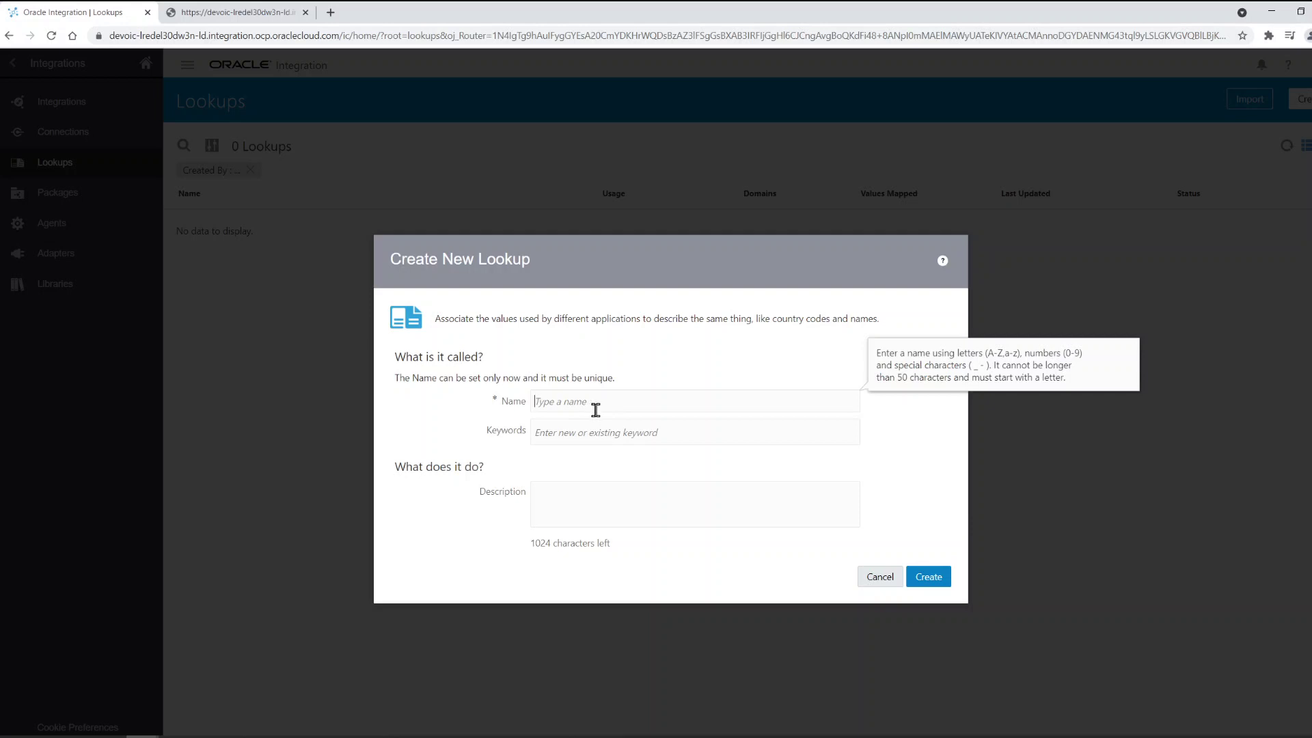
type("LookupTable")
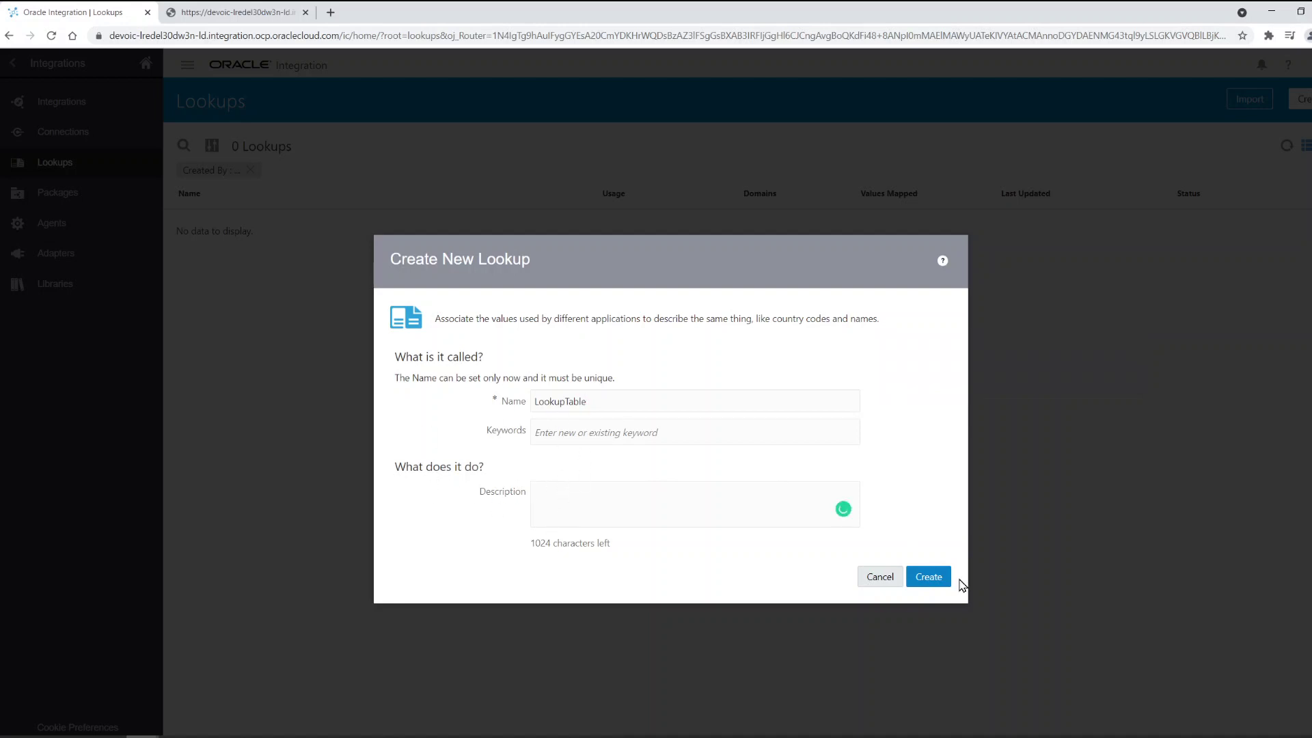
left_click(934, 578)
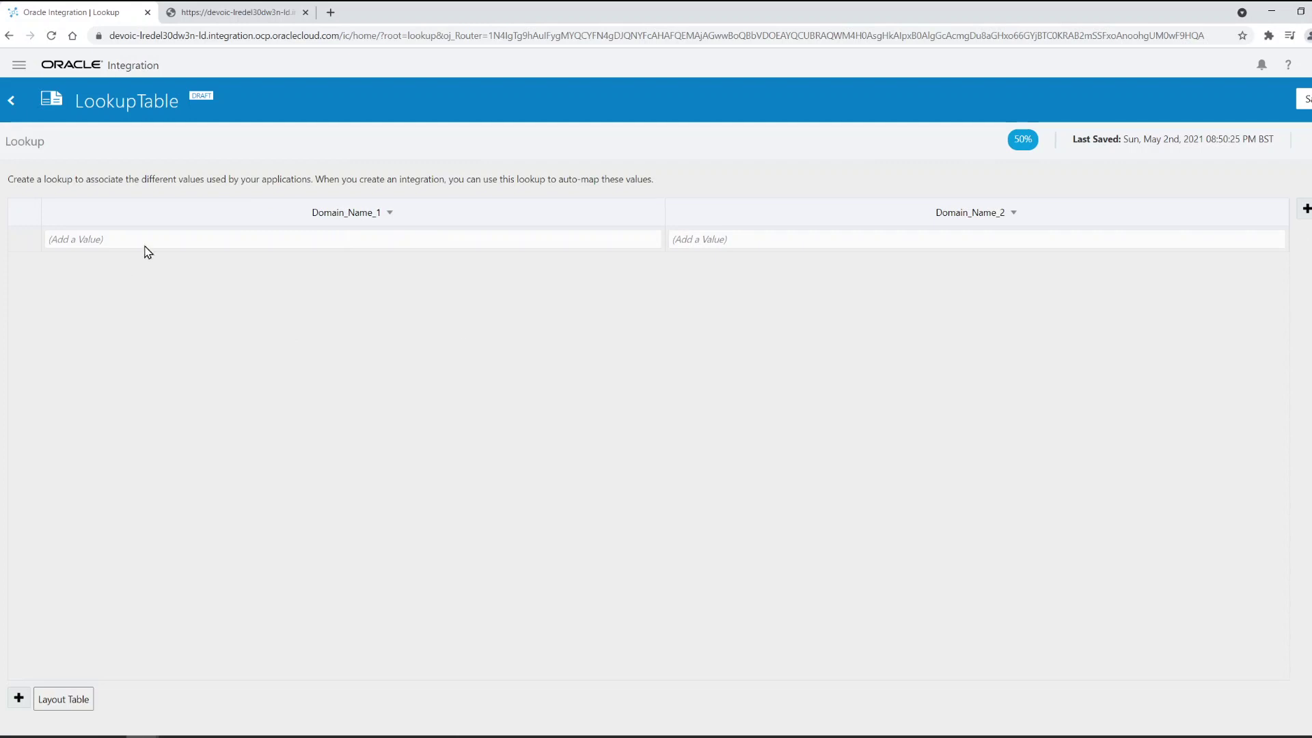
Replace the lookup's first domain, Domain_Name_1, with the Eloqua adapter
left_click(318, 213)
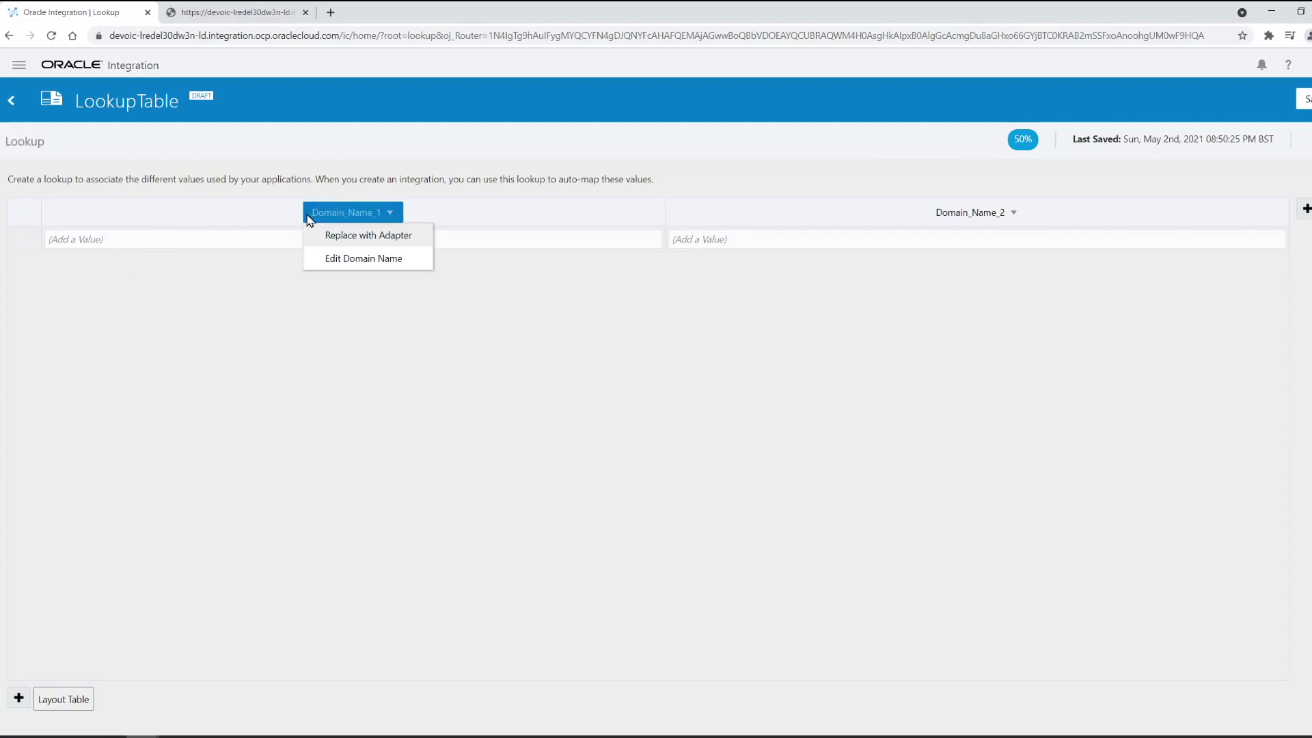
left_click(354, 244)
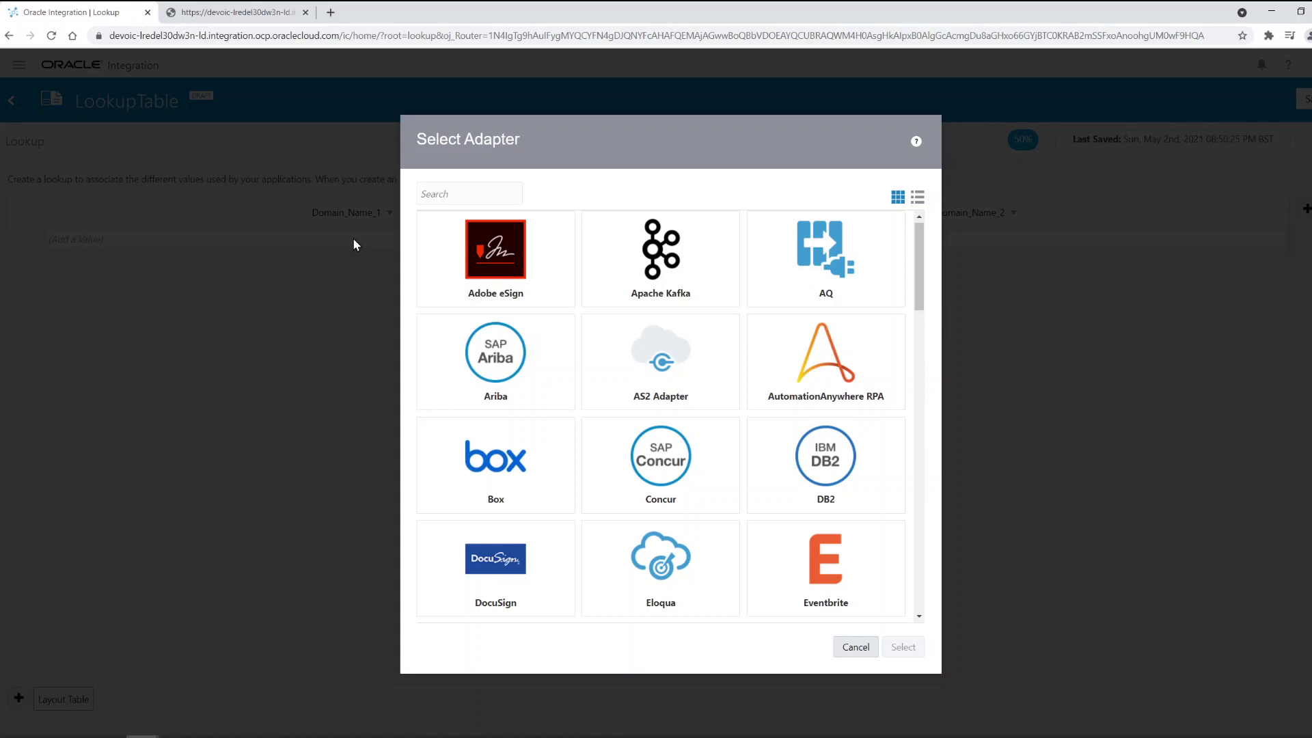
scroll(659, 292, "down", 1)
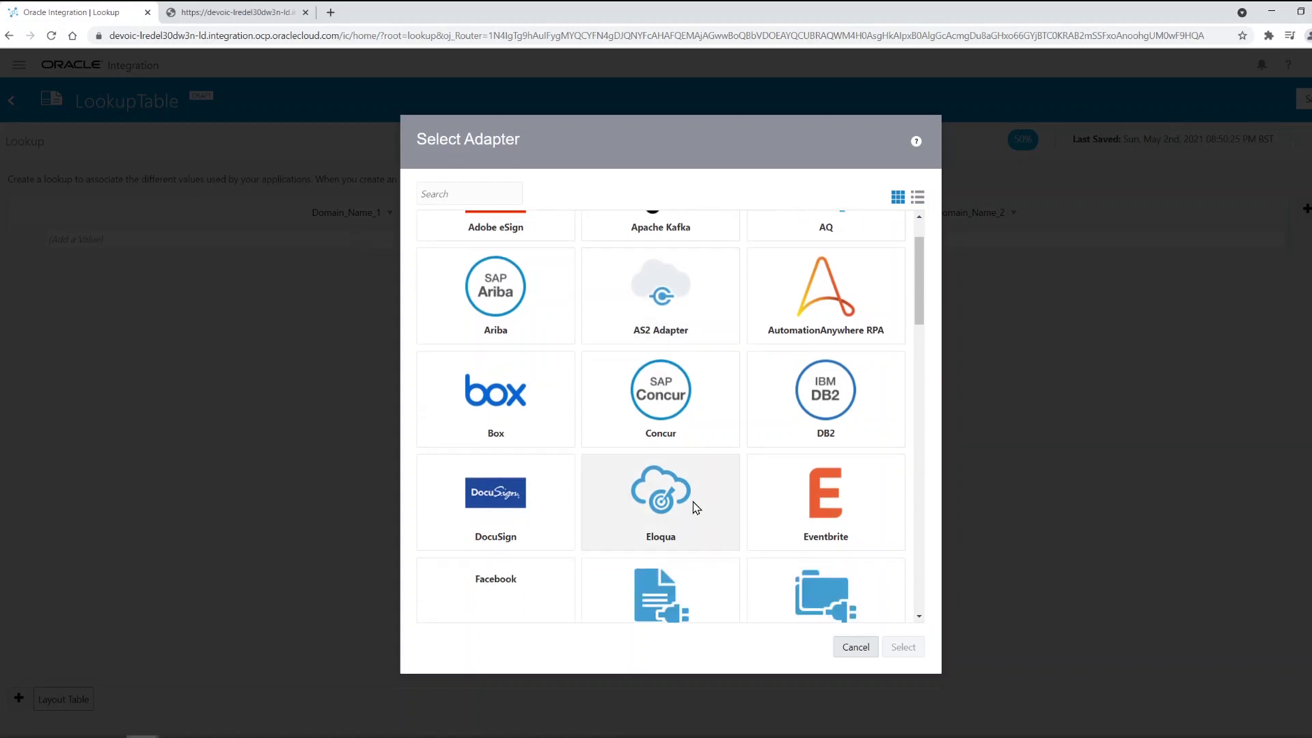
left_click(635, 511)
left_click(900, 647)
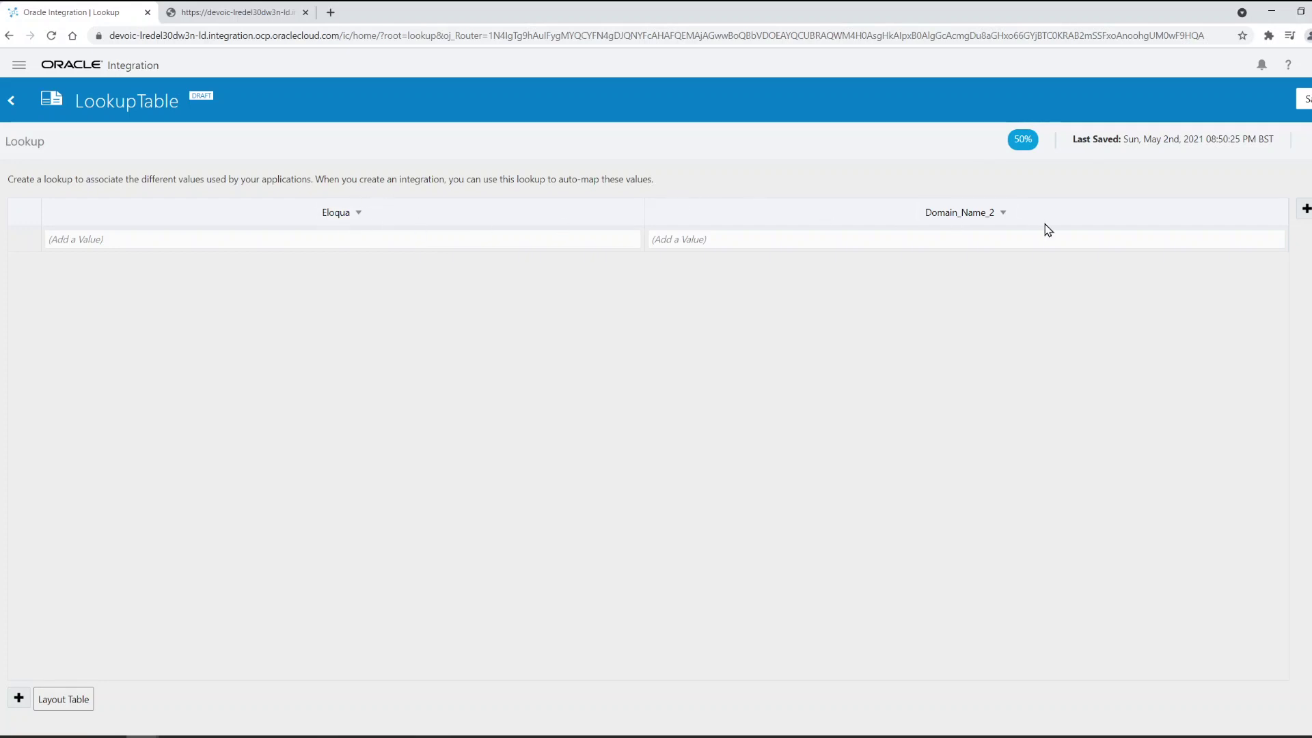
Replace the lookup's second domain, Domain_Name_2, with the Oracle HCM Cloud adapter
left_click(1002, 213)
left_click(974, 233)
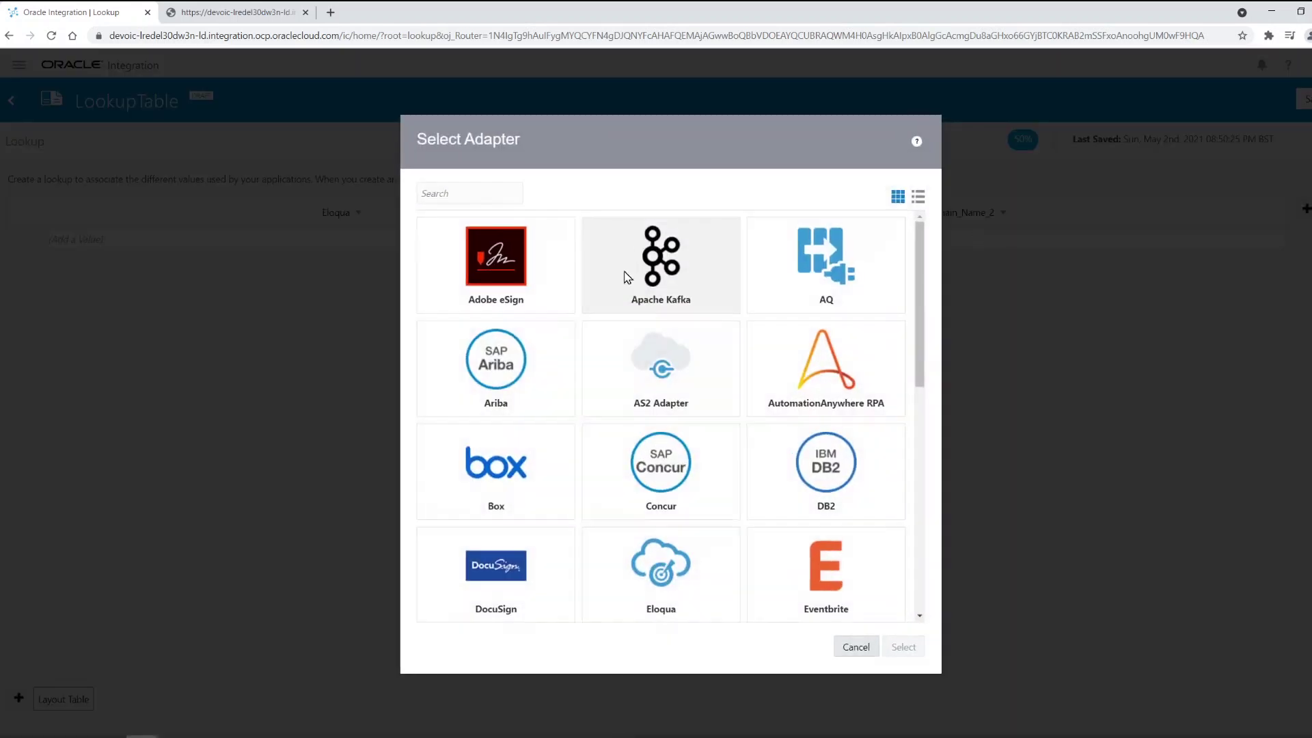
scroll(715, 438, "down", 10)
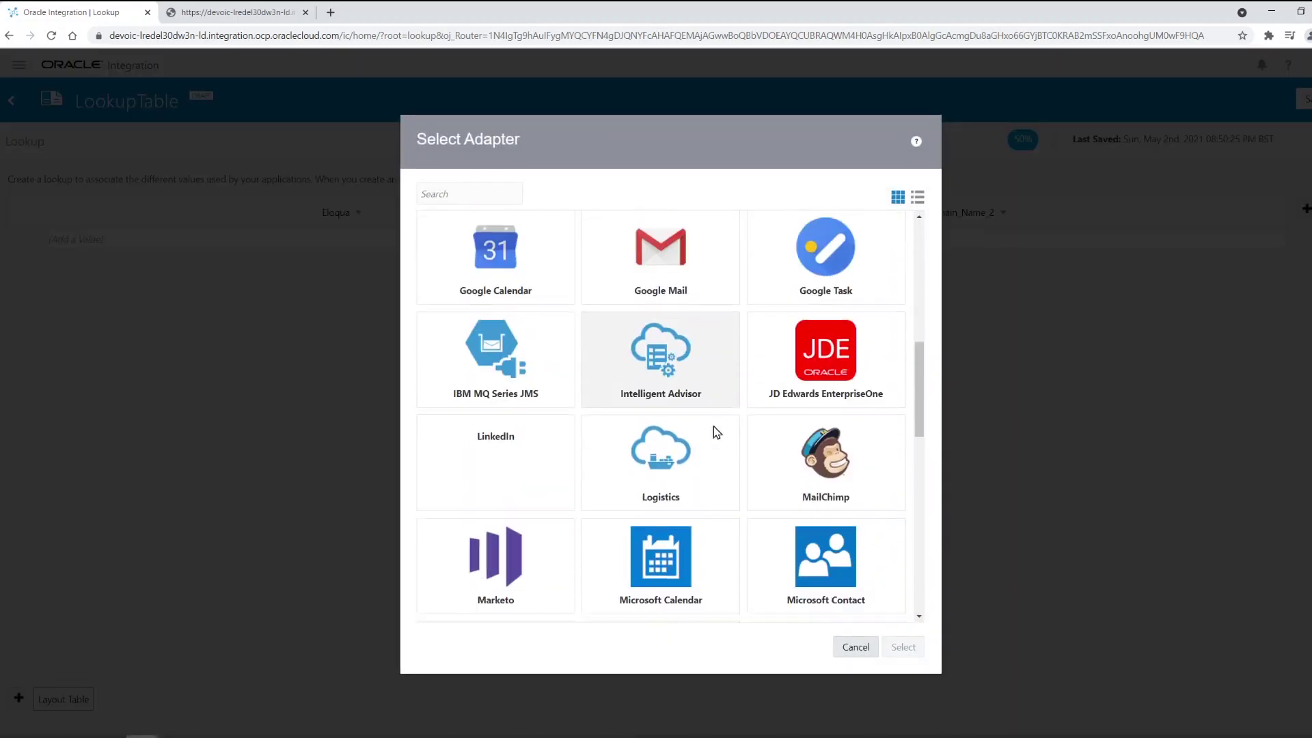
scroll(714, 431, "up", 4)
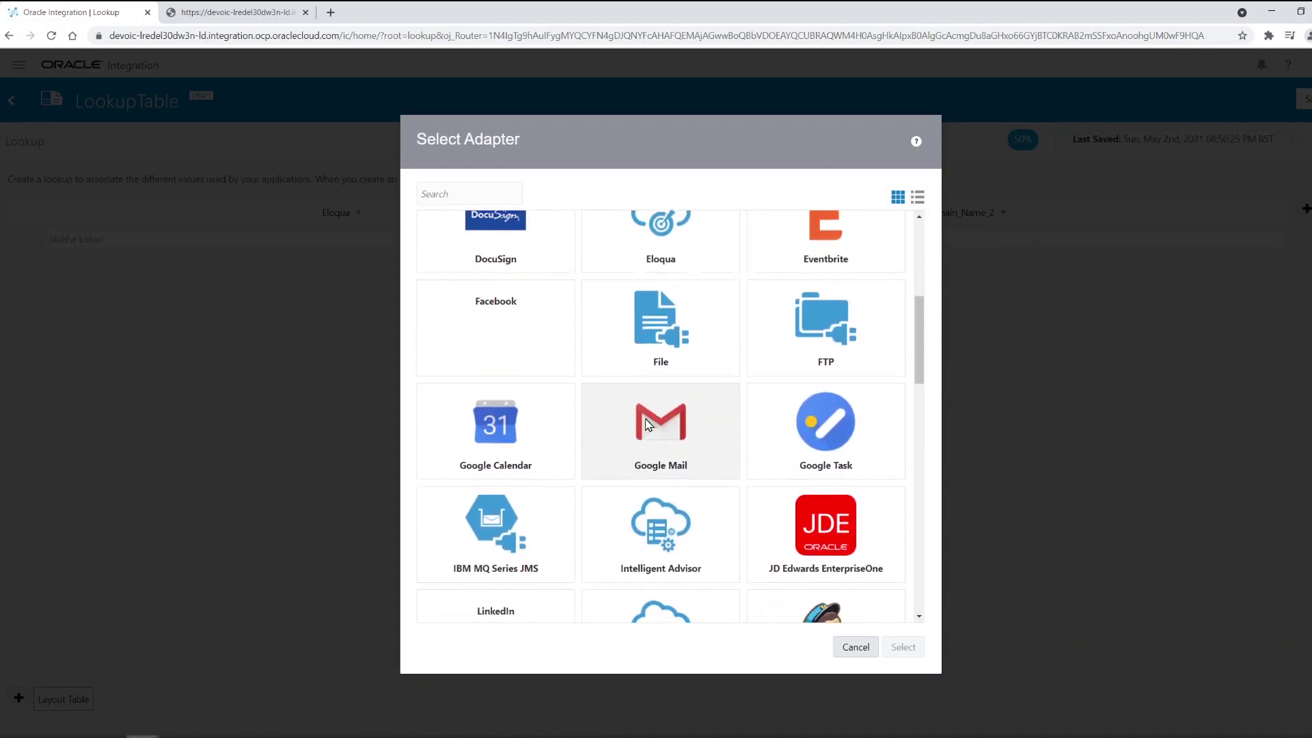
scroll(647, 423, "down", 2)
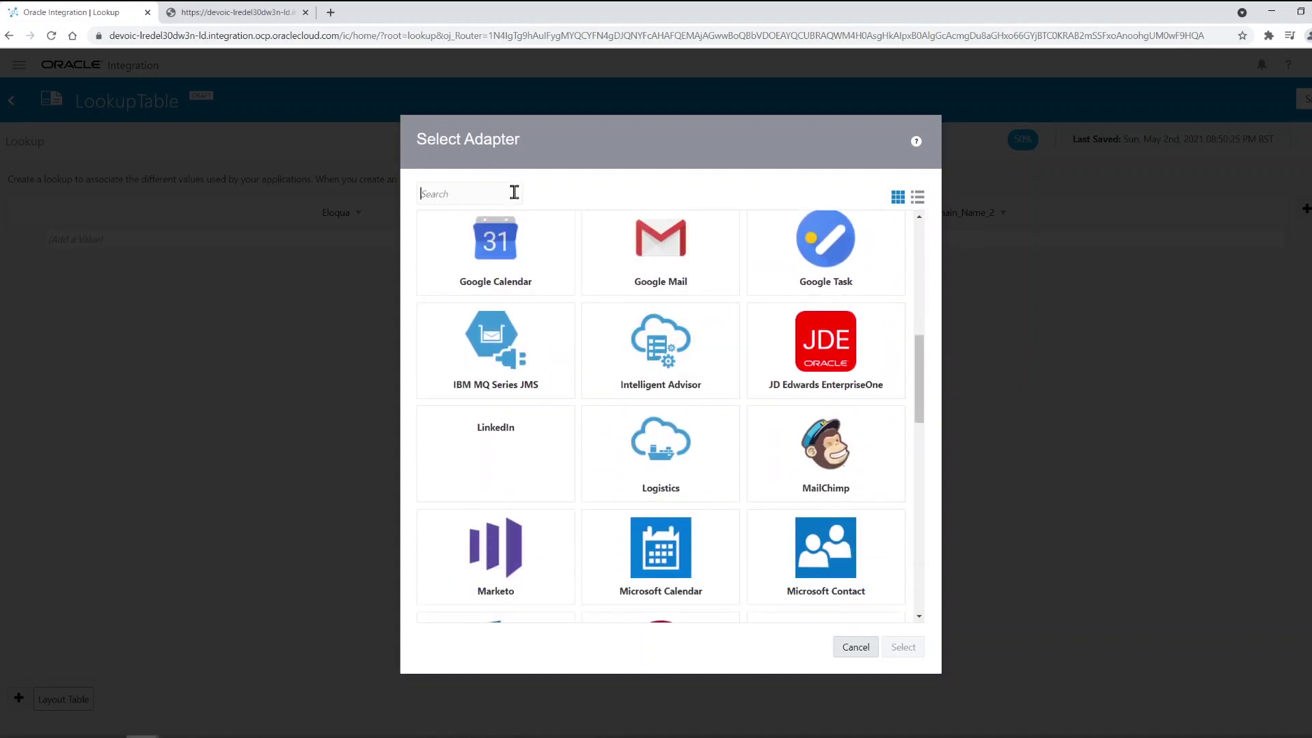
type("hc")
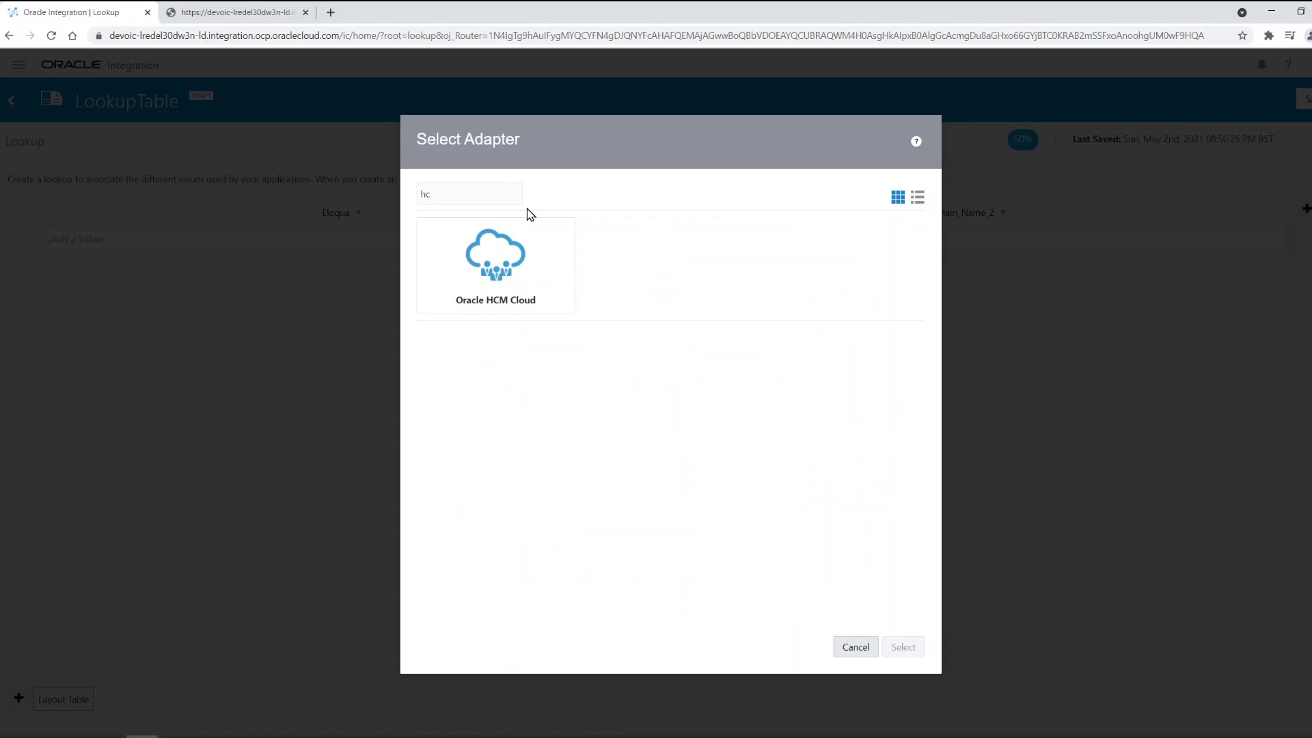
left_click(495, 266)
left_click(902, 647)
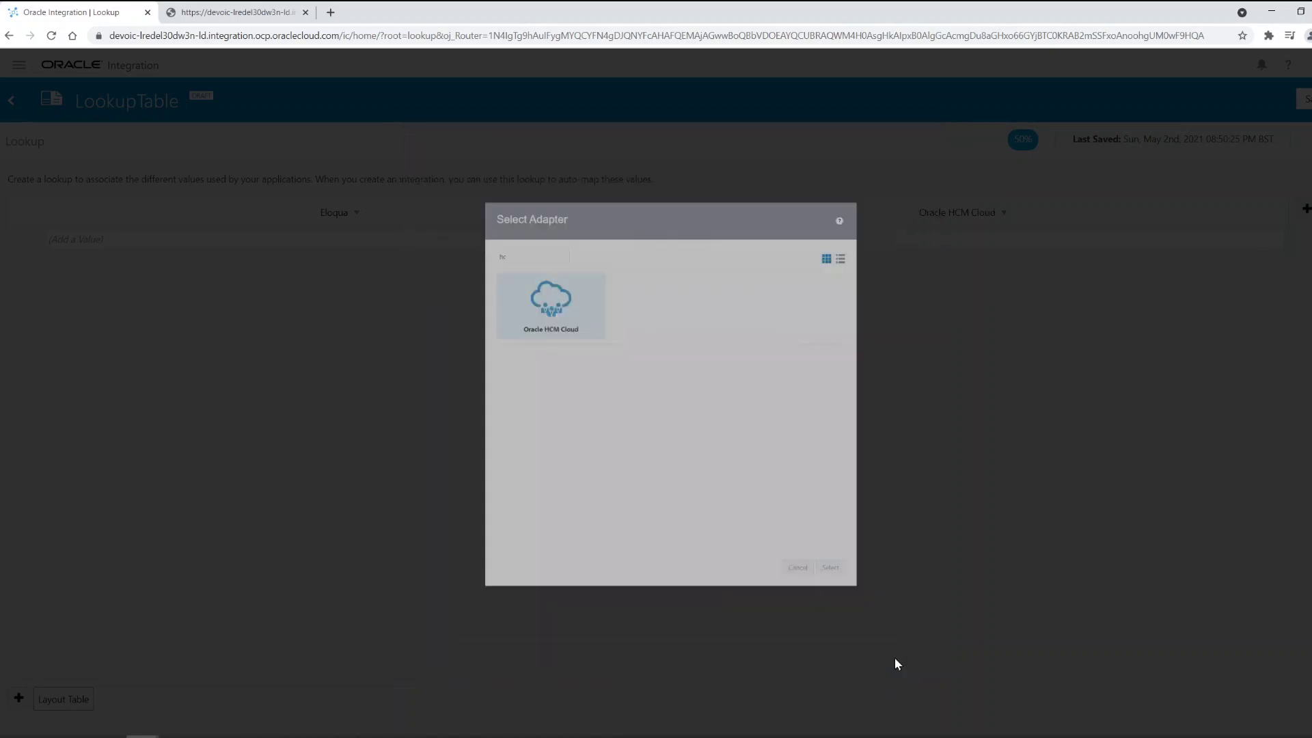
Add a third domain column to the lookup and replace it with the Oracle Service Cloud (RightNow) adapter
left_click(1305, 208)
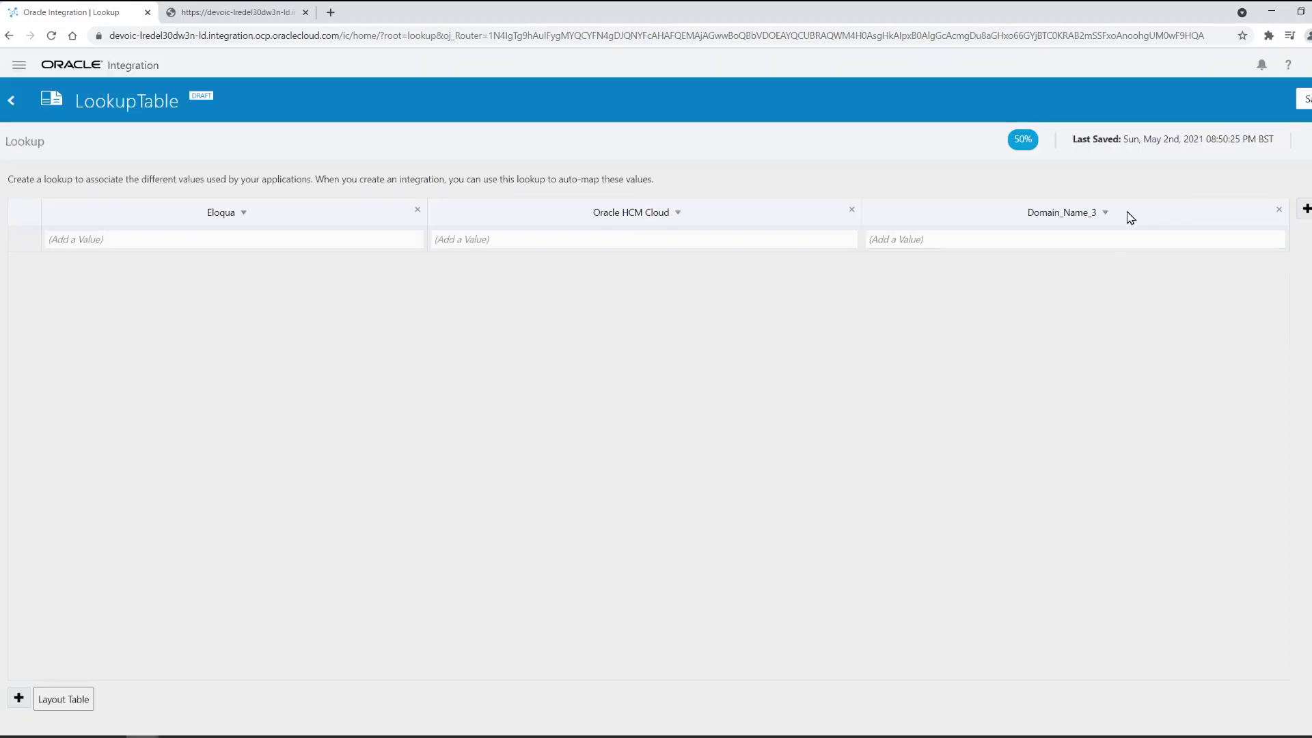
left_click(1103, 214)
left_click(1064, 234)
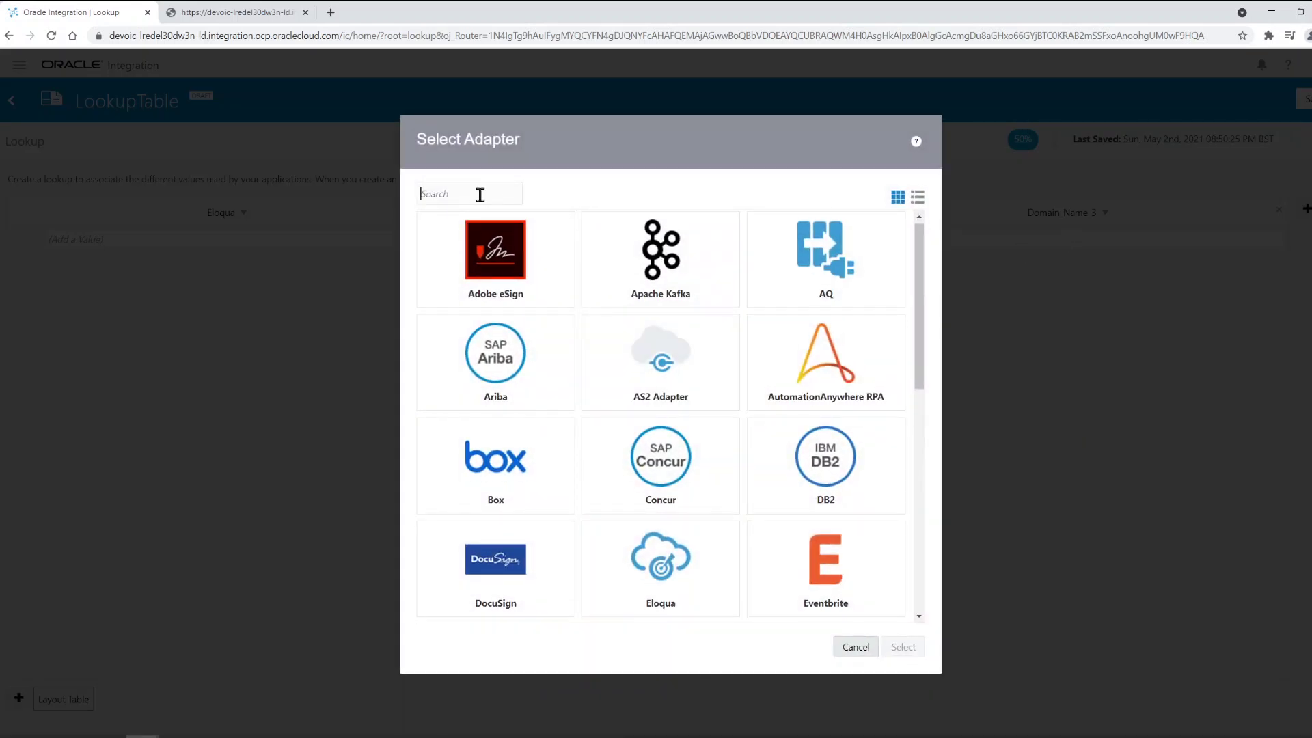
left_click(480, 194)
type("righ")
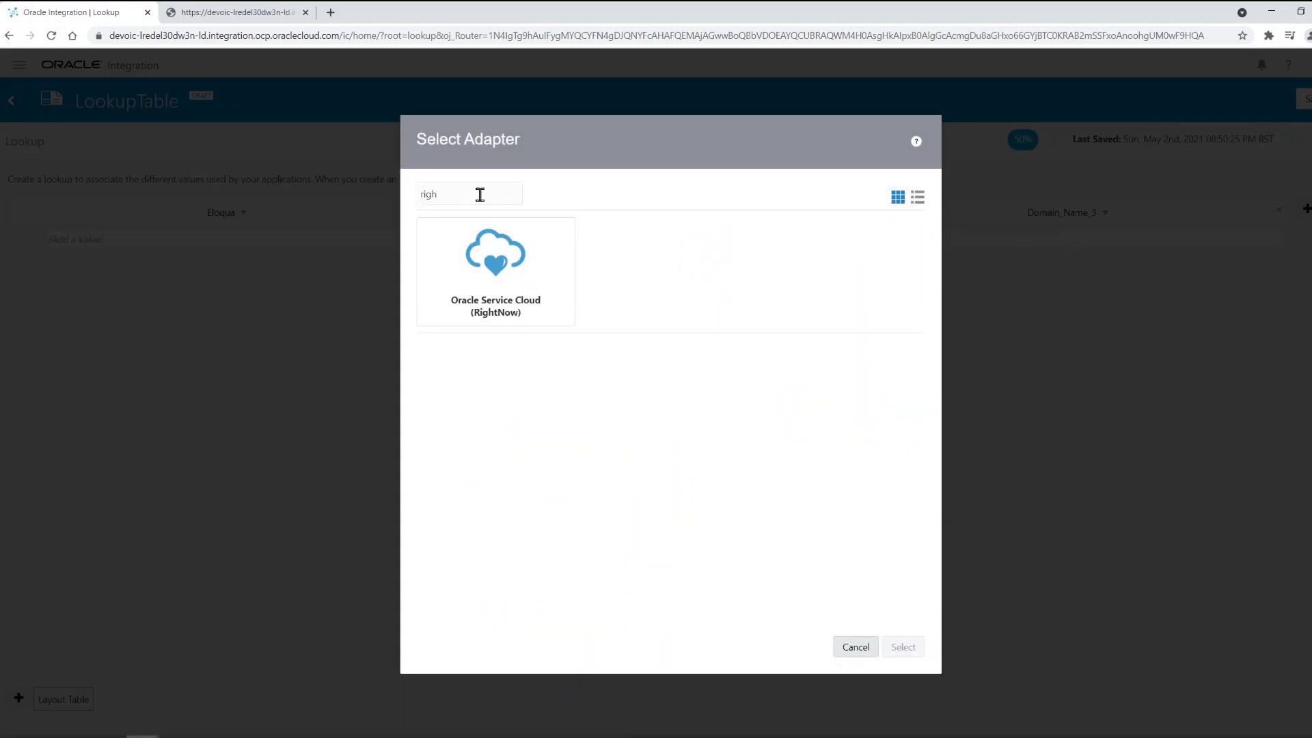
left_click(497, 277)
left_click(903, 646)
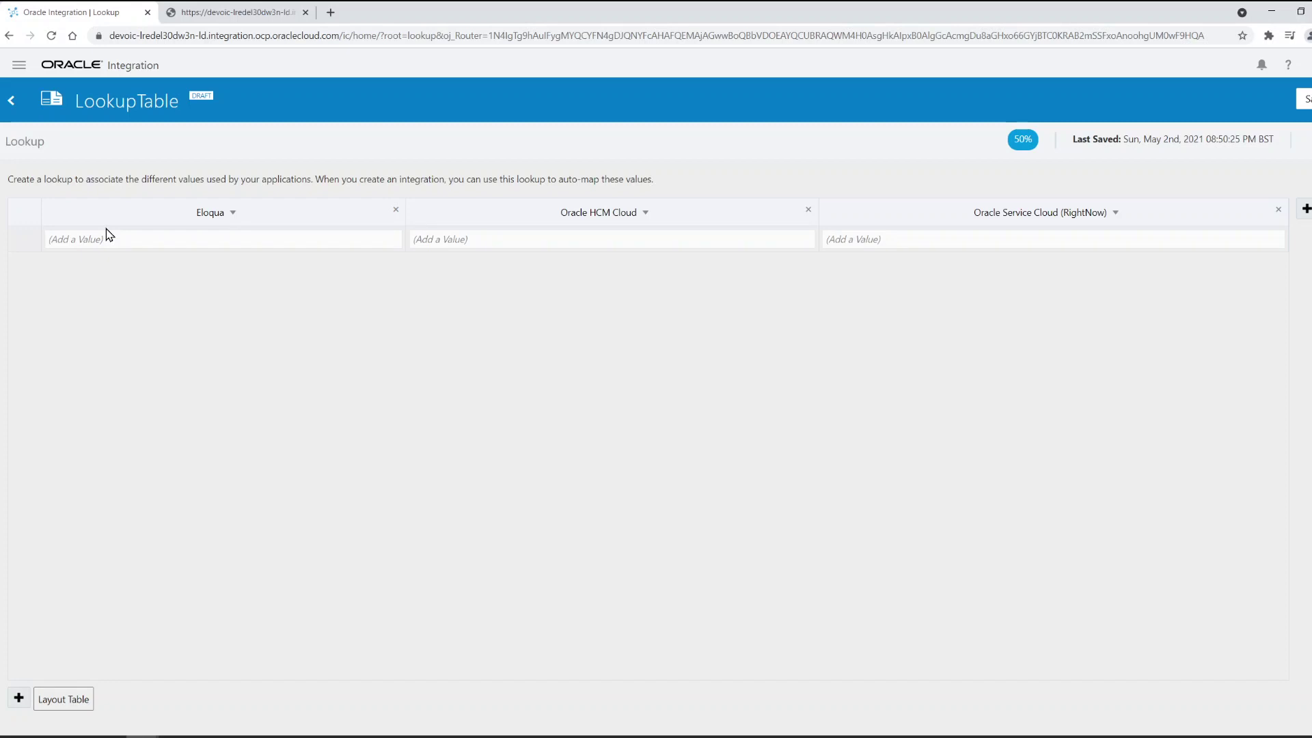
Fill the first row with UK for Eloqua, United Kingdom for Oracle HCM Cloud and Britain for Oracle Service Cloud (RightNow)
left_click(102, 240)
type("UK")
left_click(442, 238)
type("United")
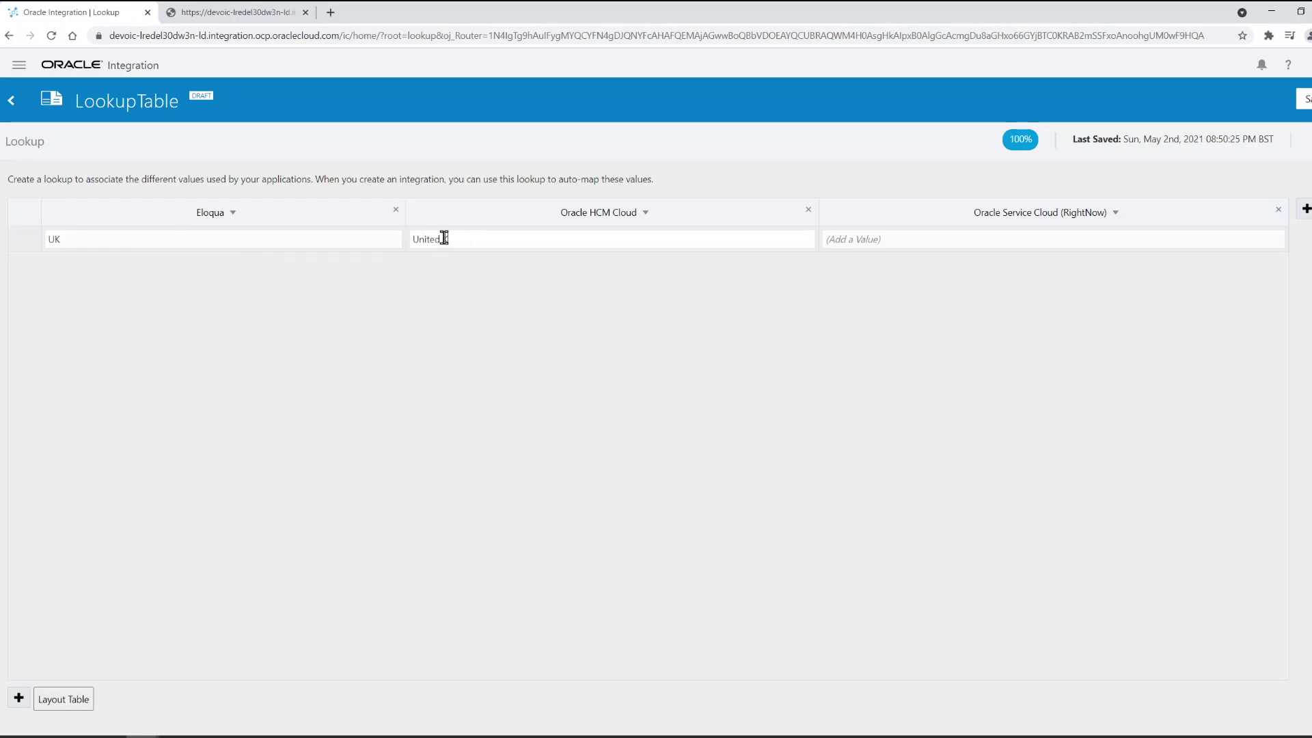
type(" Kingdom")
key("Tab")
type("Britain")
Add a second row with US for Eloqua and United States for Oracle HCM Cloud
left_click(19, 697)
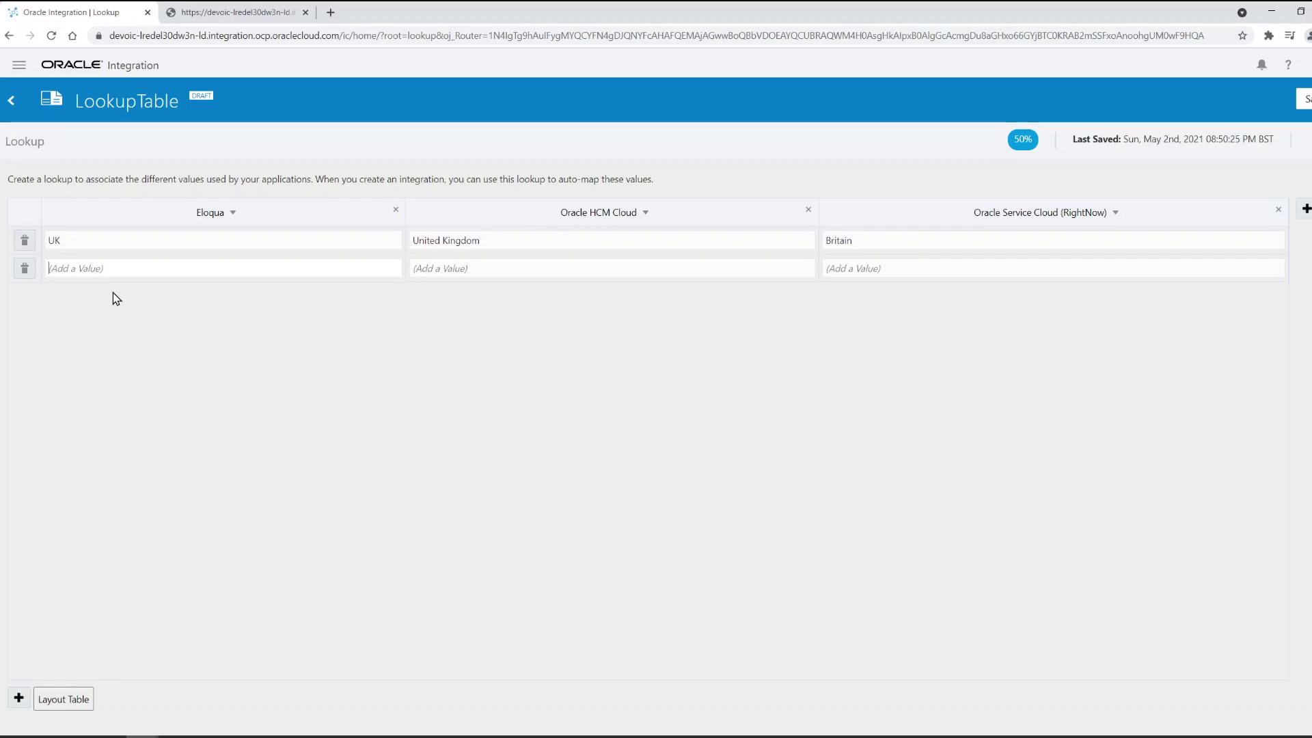
type("US")
key("Tab")
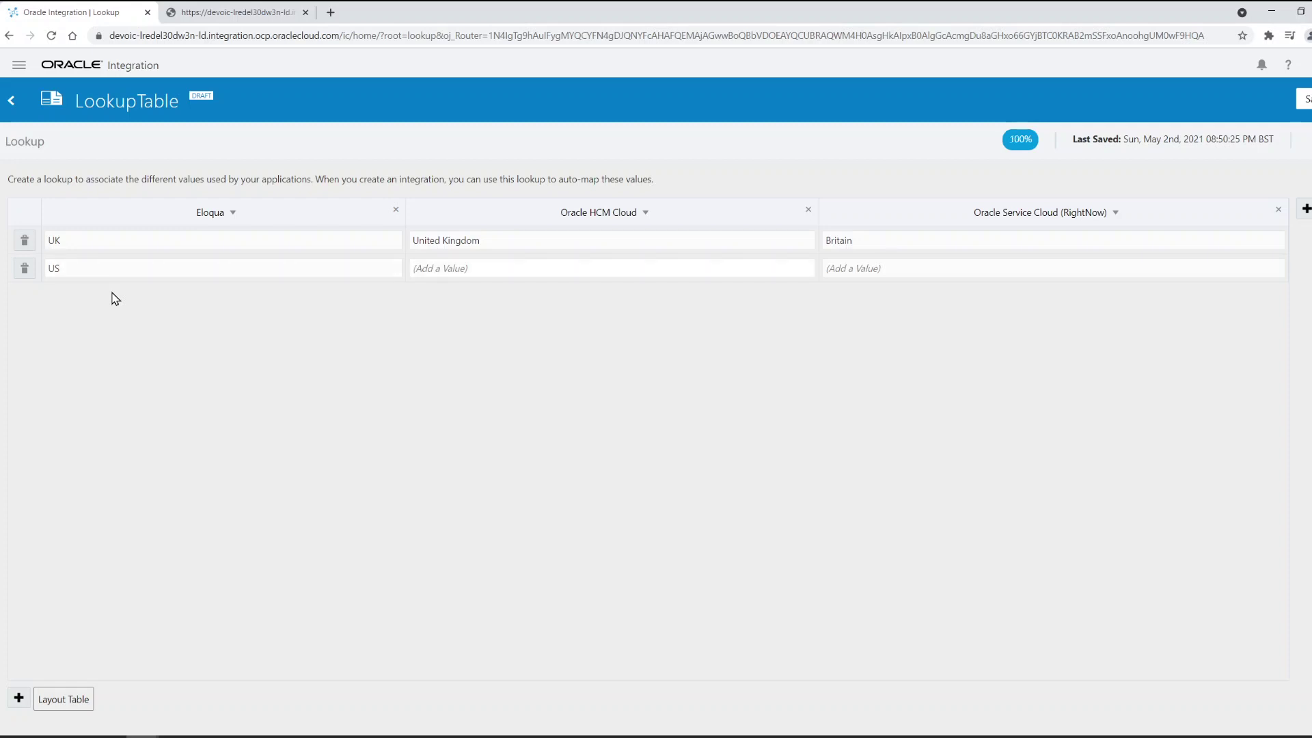
type("United States")
type("USA")
key("BackSpace")
key("BackSpace")
key("BackSpace")
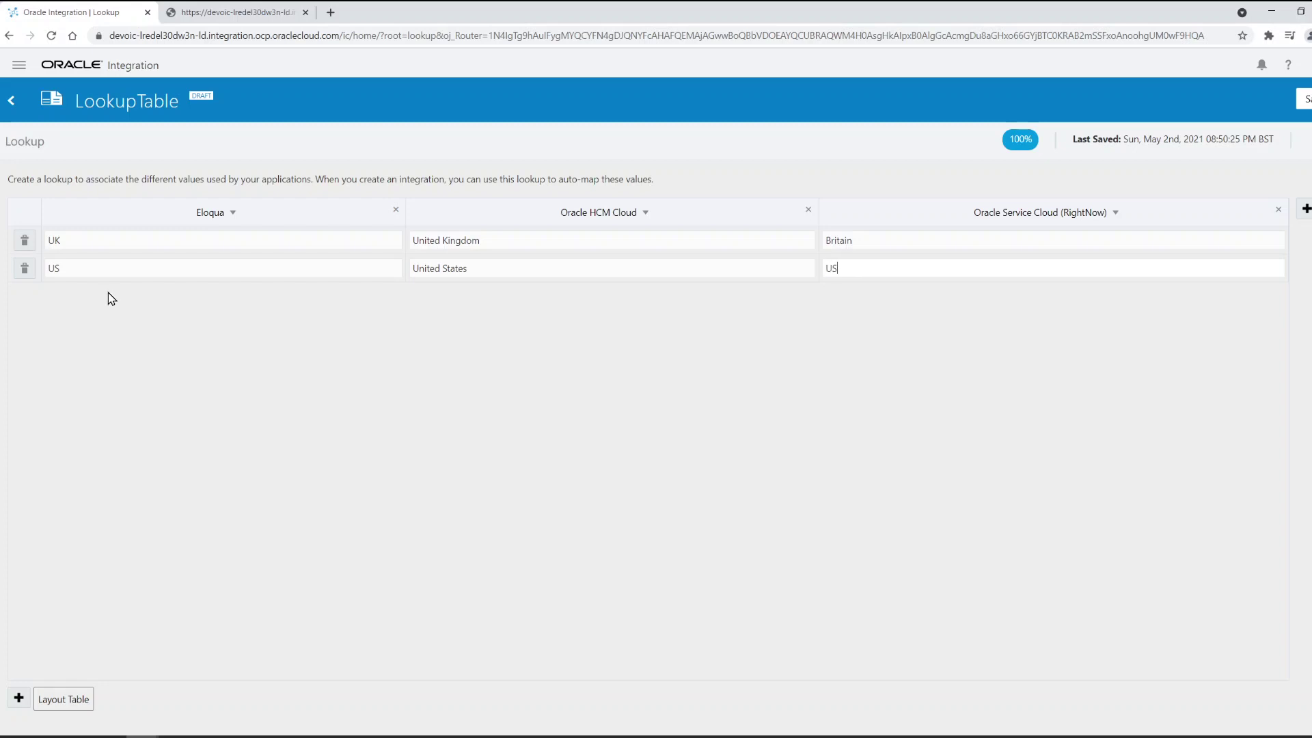
type("America")
key("BackSpace")
key("BackSpace")
key("BackSpace")
key("BackSpace")
key("BackSpace")
key("BackSpace")
key("BackSpace")
Enter USA as the second row's Oracle Service Cloud (RightNow) value and save the lookup
type("USA")
left_click(1305, 99)
left_click_drag(703, 163, 754, 166)
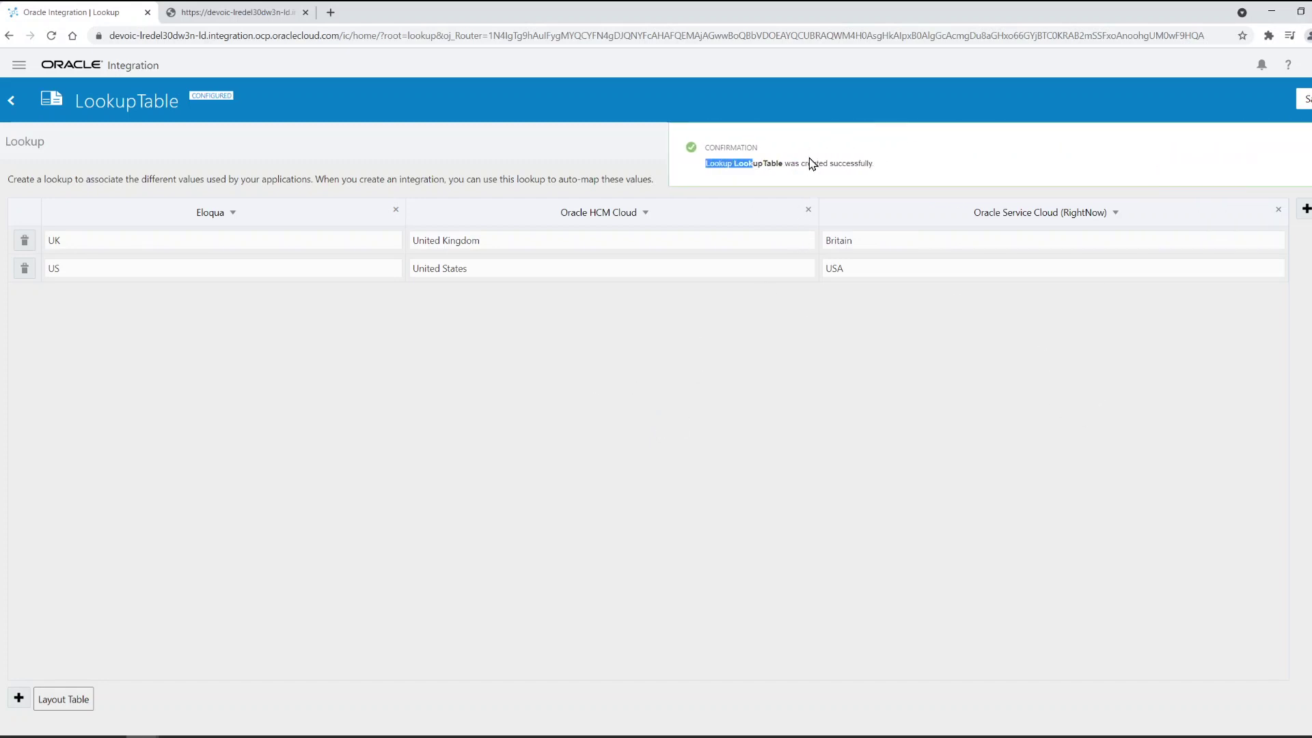
left_click(775, 156)
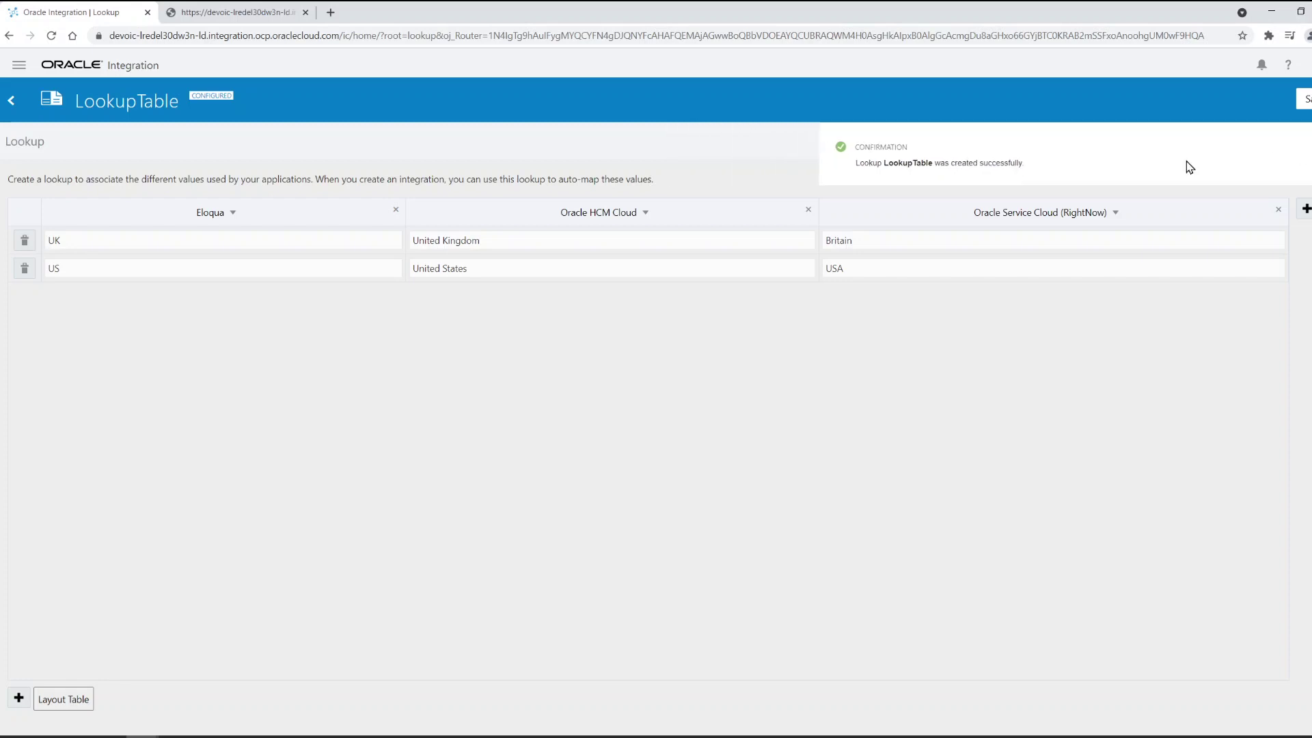
Return to the Lookups list and remove its Created By filter
left_click(11, 100)
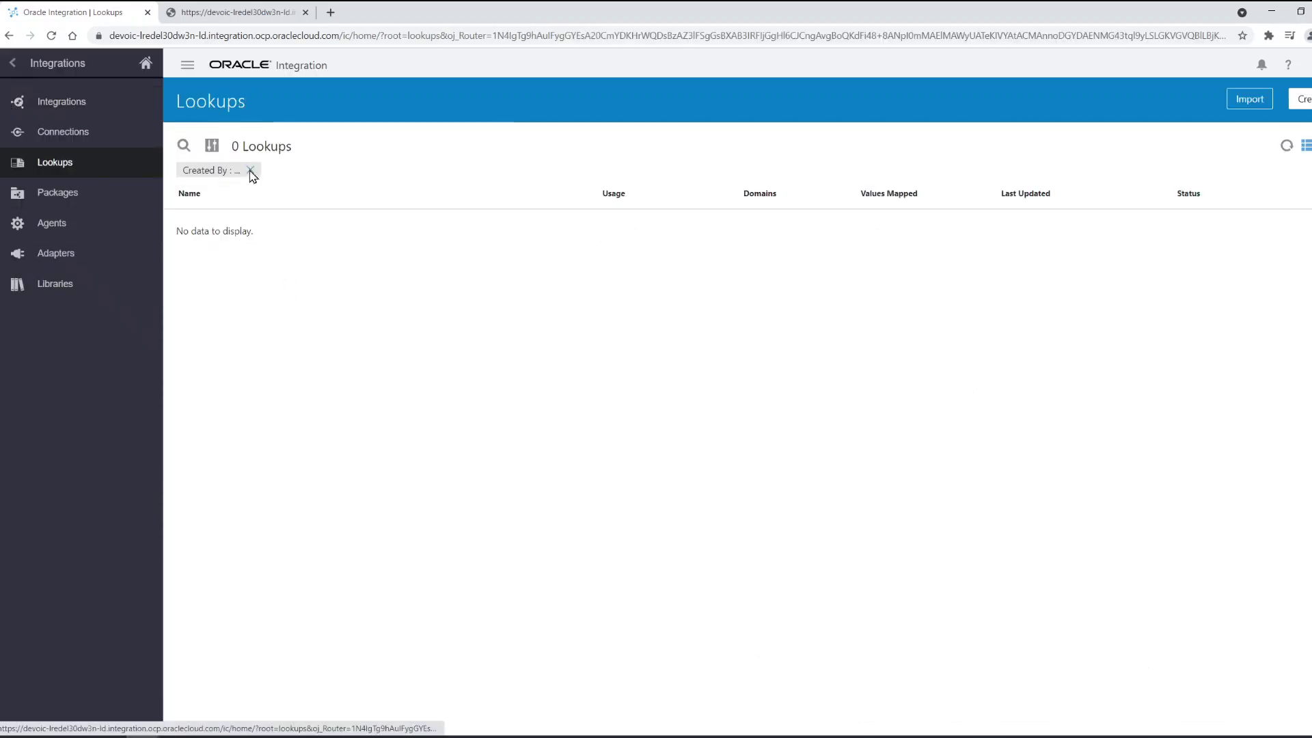
left_click(250, 169)
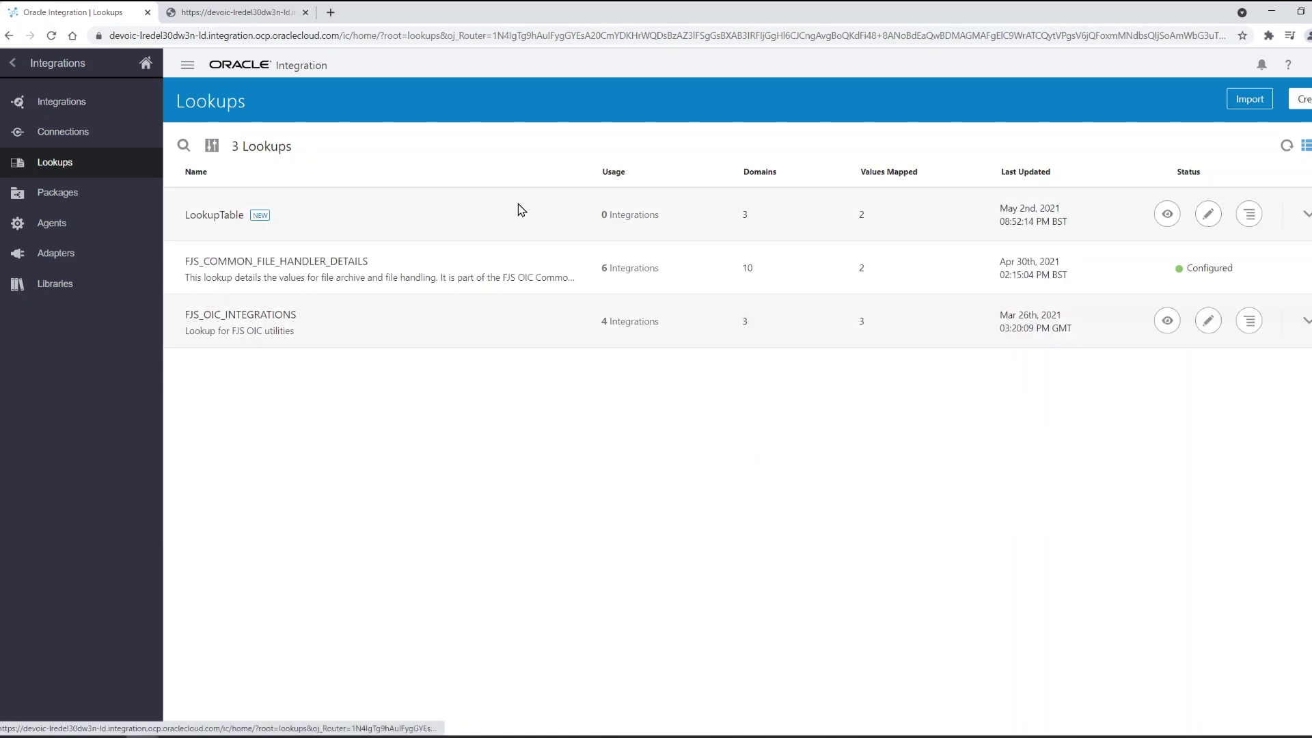